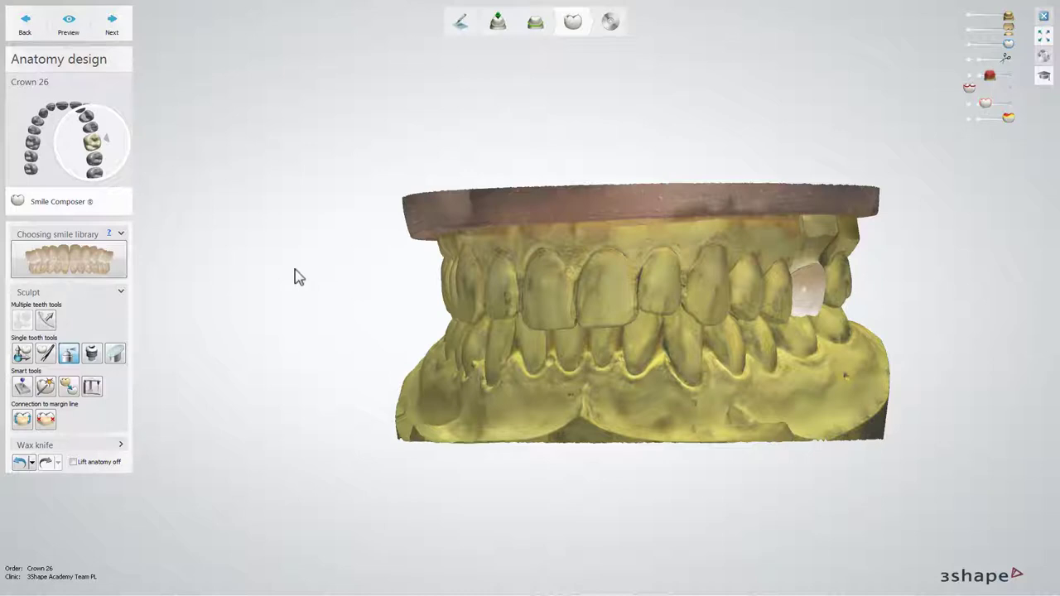
- Open virtual articulation for crown 26 and slide the upper jaw sideways into lateral excursion
left_click(92, 386)
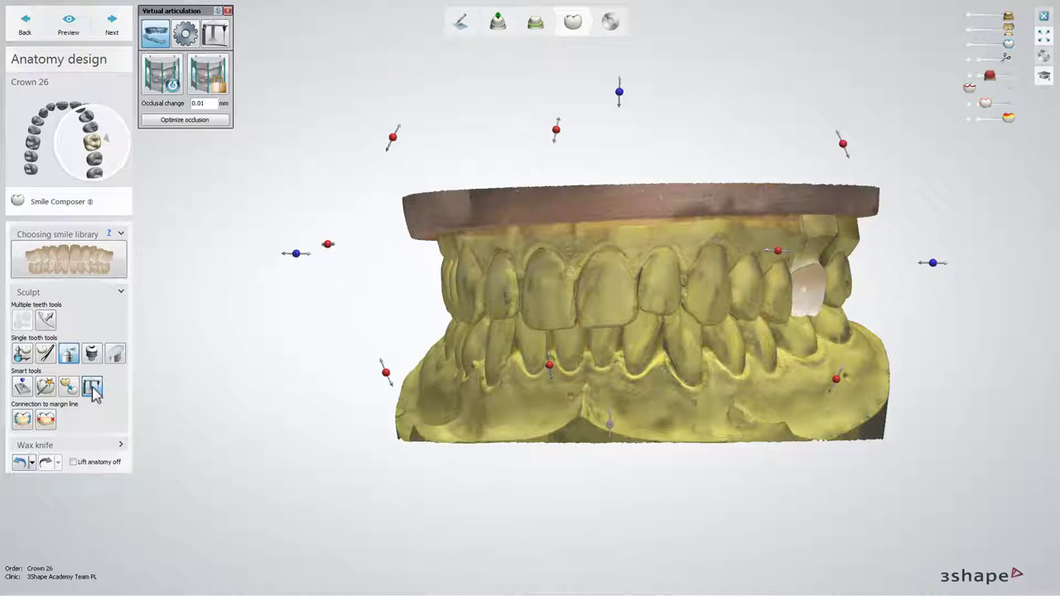
left_click(94, 391)
mouse_move(300, 261)
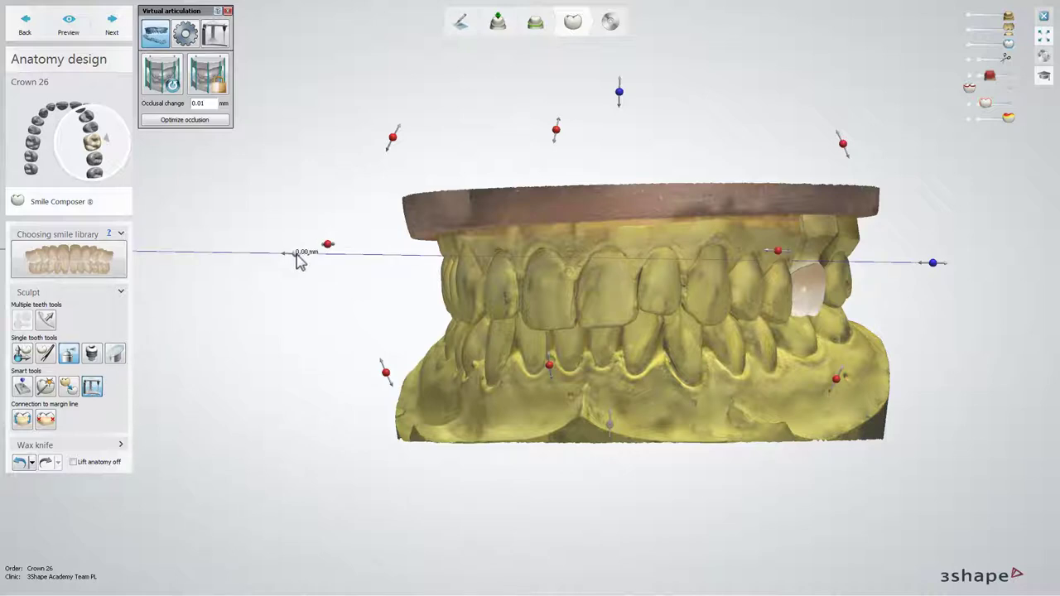
left_click_drag(300, 262, 276, 262)
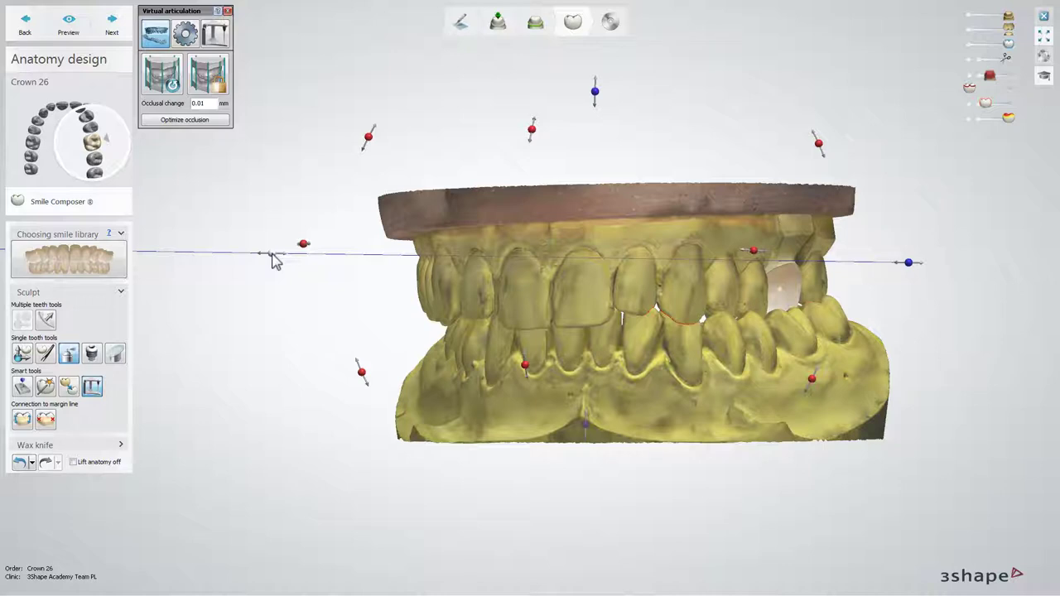
left_click_drag(276, 262, 274, 257)
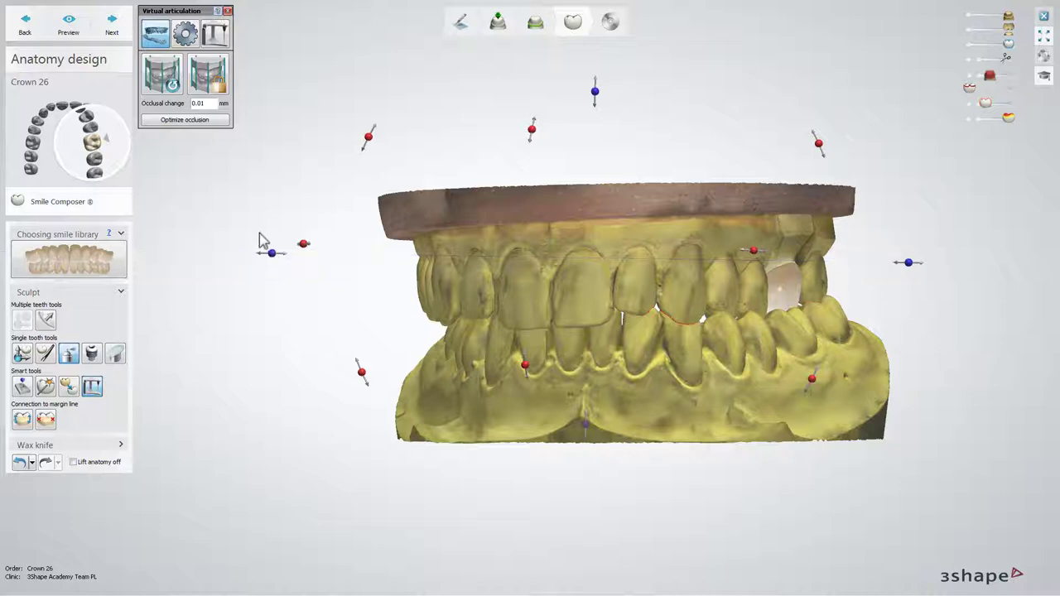
- Start jaw movement and step Occlusal change up, down through 1.41 mm and negative, ending at 0.01 mm
left_click(165, 80)
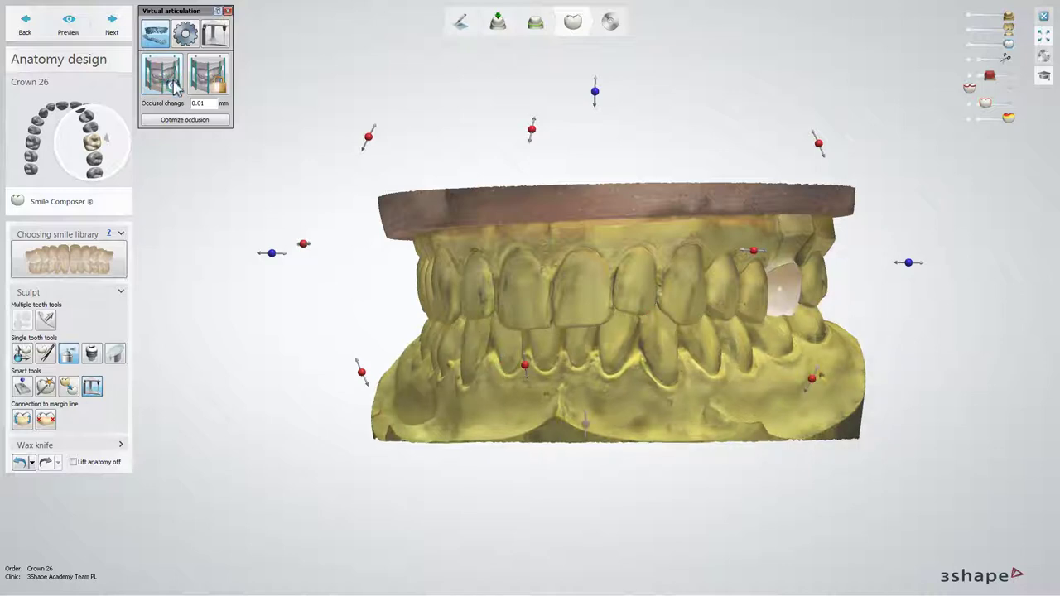
left_click(212, 102)
left_click(212, 101)
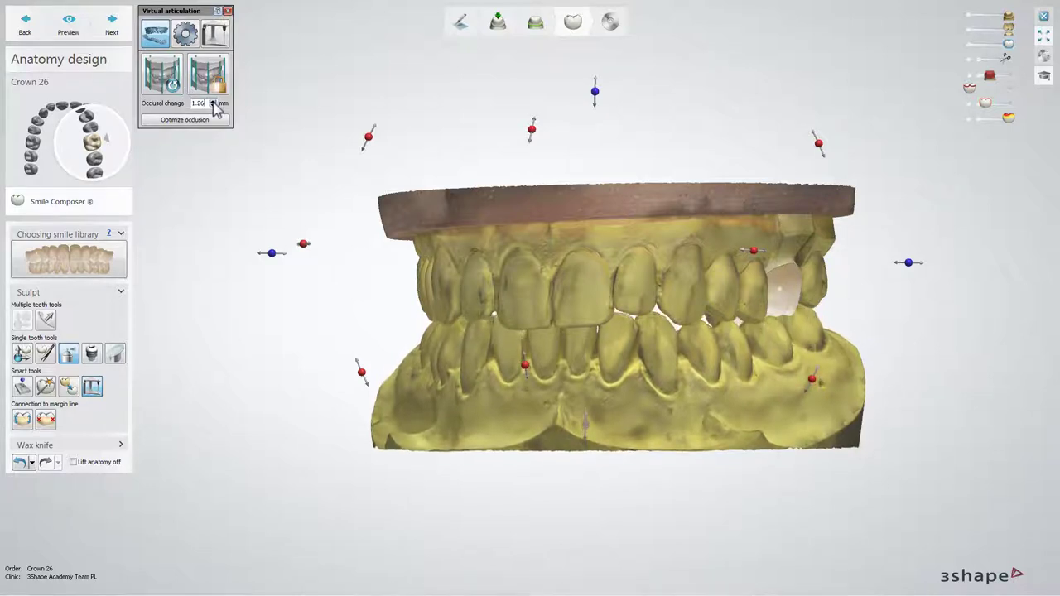
left_click(212, 106)
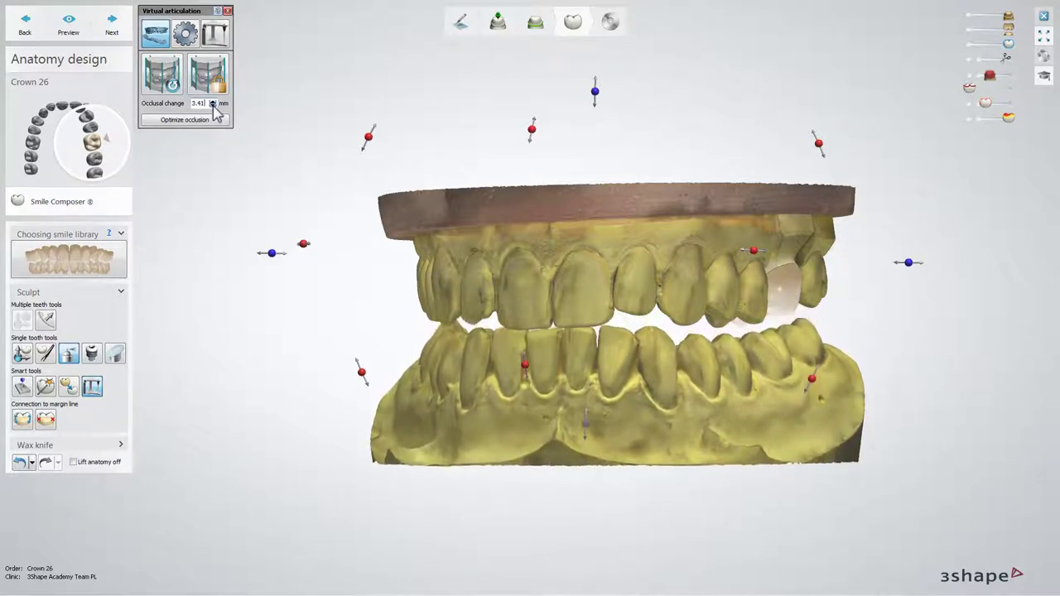
left_click(213, 106)
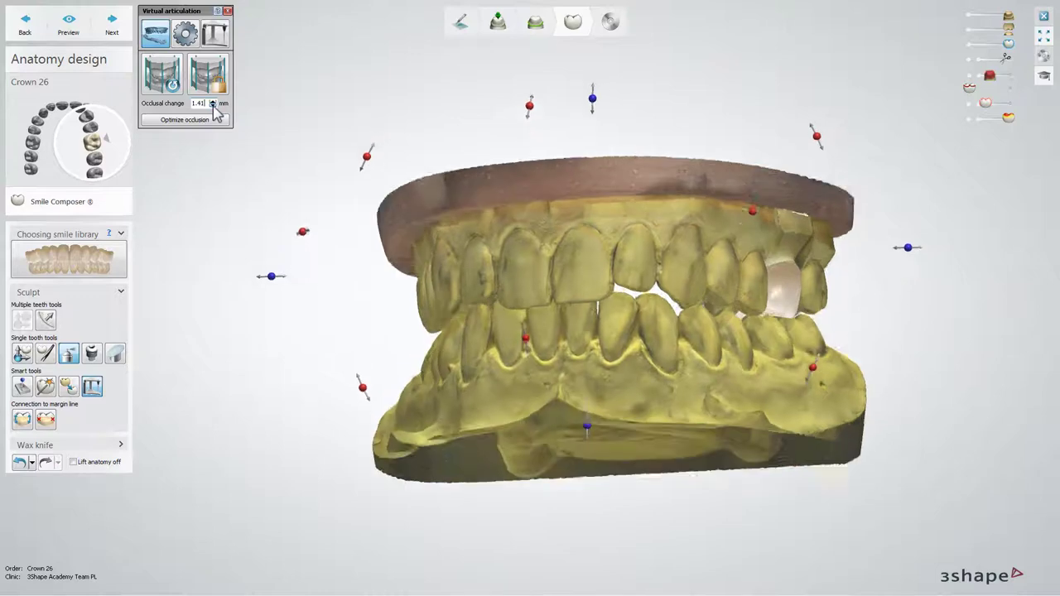
left_click(213, 106)
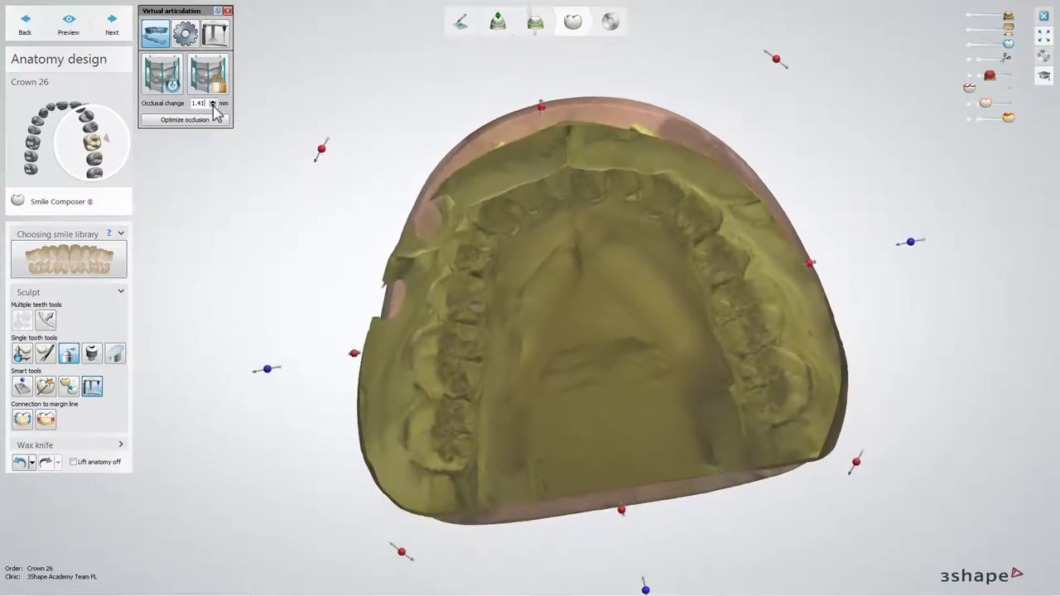
left_click(212, 106)
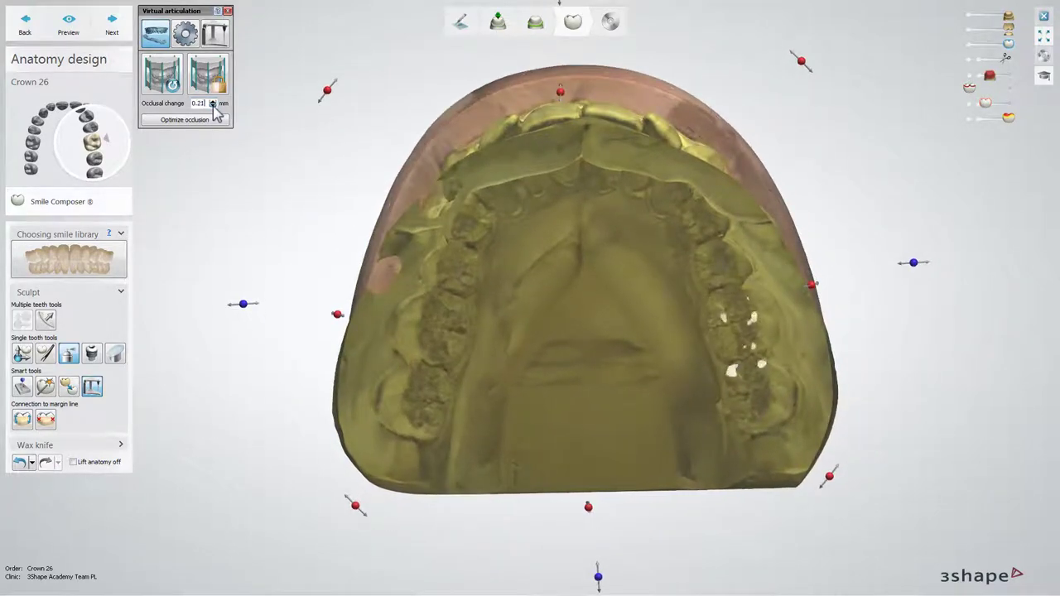
left_click(213, 102)
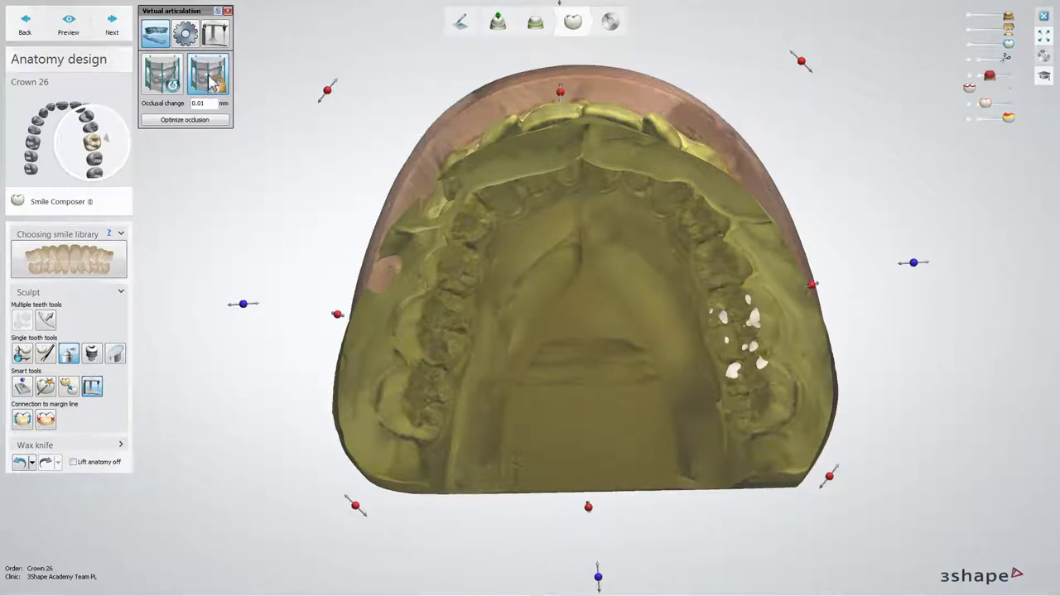
left_click(212, 79)
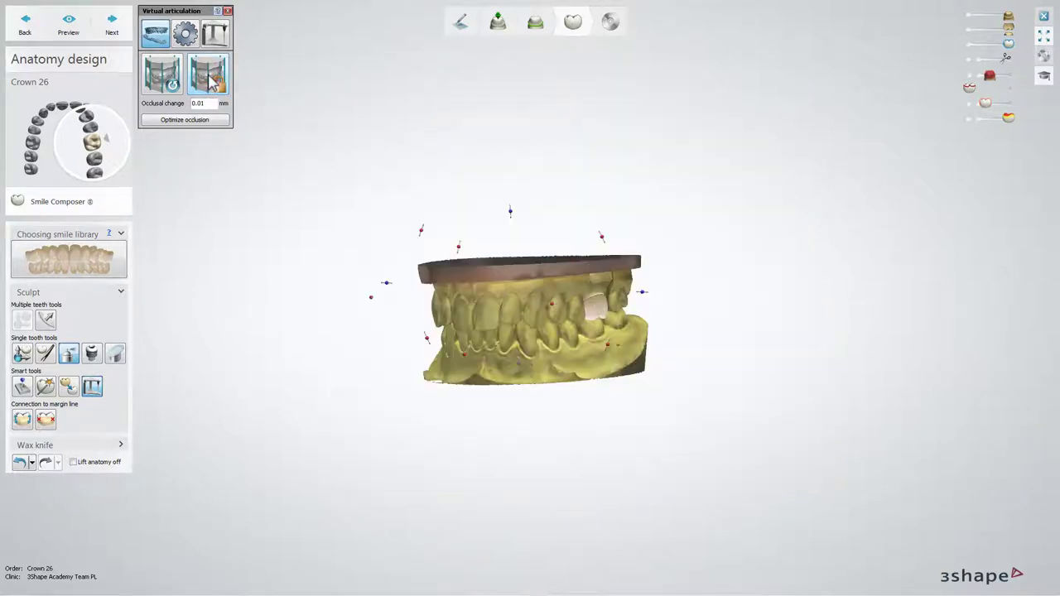
- Show the articulator, switch its type to SAM 2P, and adjust the occlusal plane and hinge handles
left_click(186, 33)
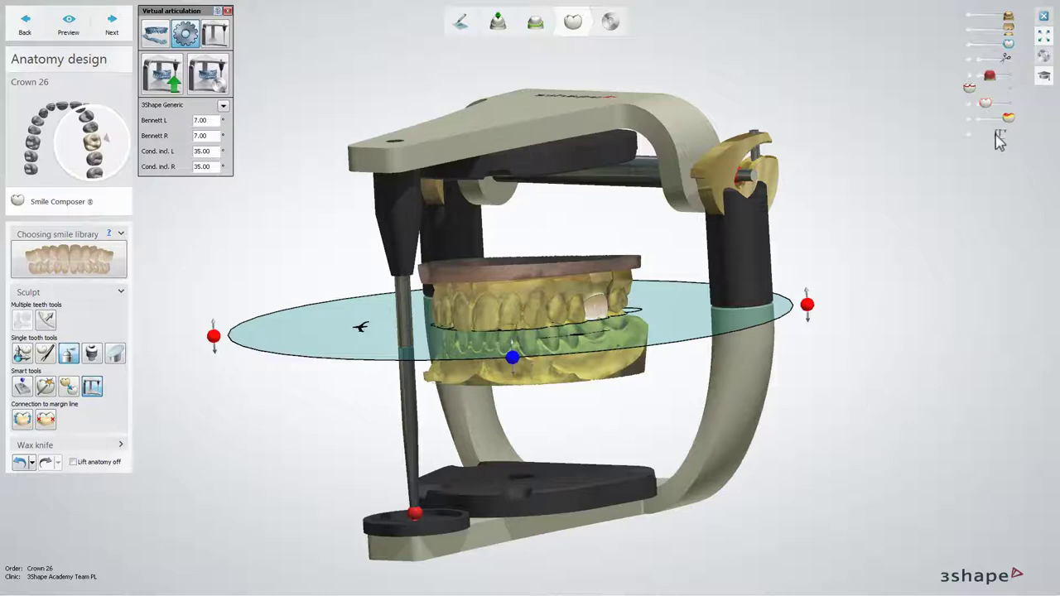
mouse_move(1009, 137)
left_mouse_down()
mouse_move(965, 135)
mouse_move(1009, 140)
left_mouse_up()
left_click(223, 106)
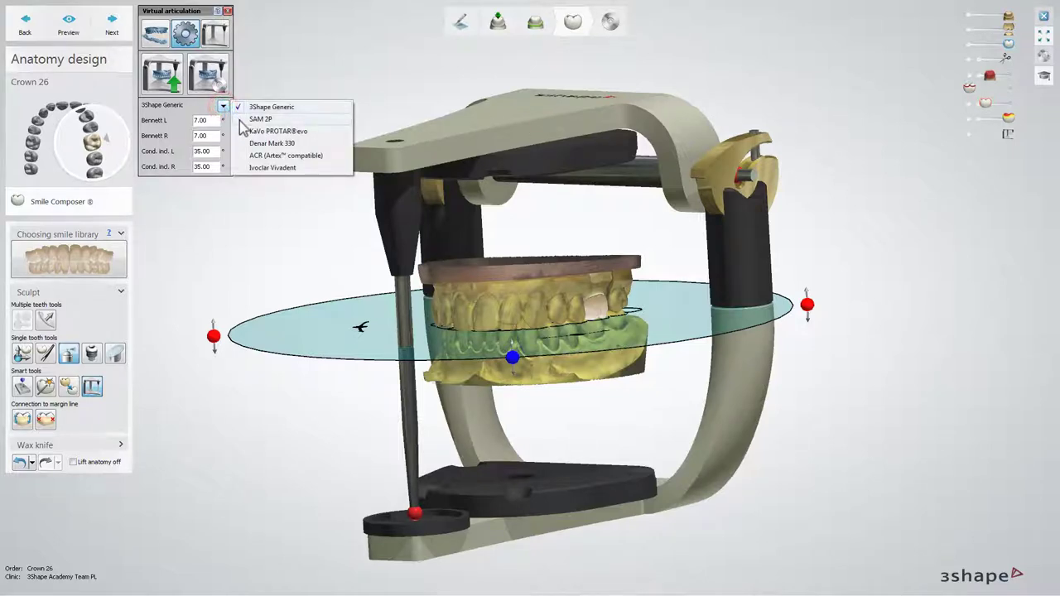
left_click(239, 121)
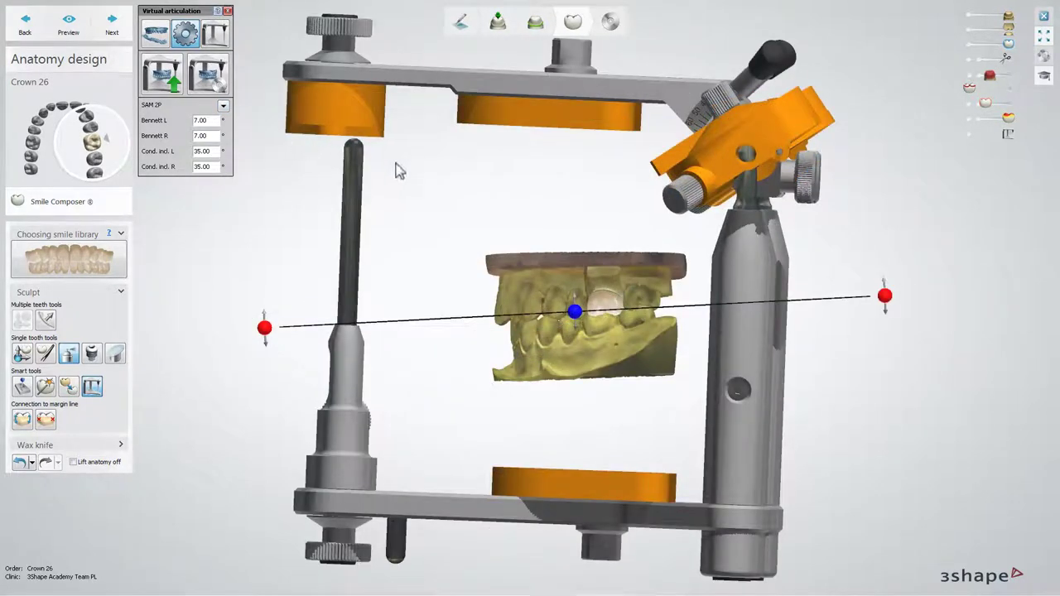
left_click_drag(884, 296, 889, 288)
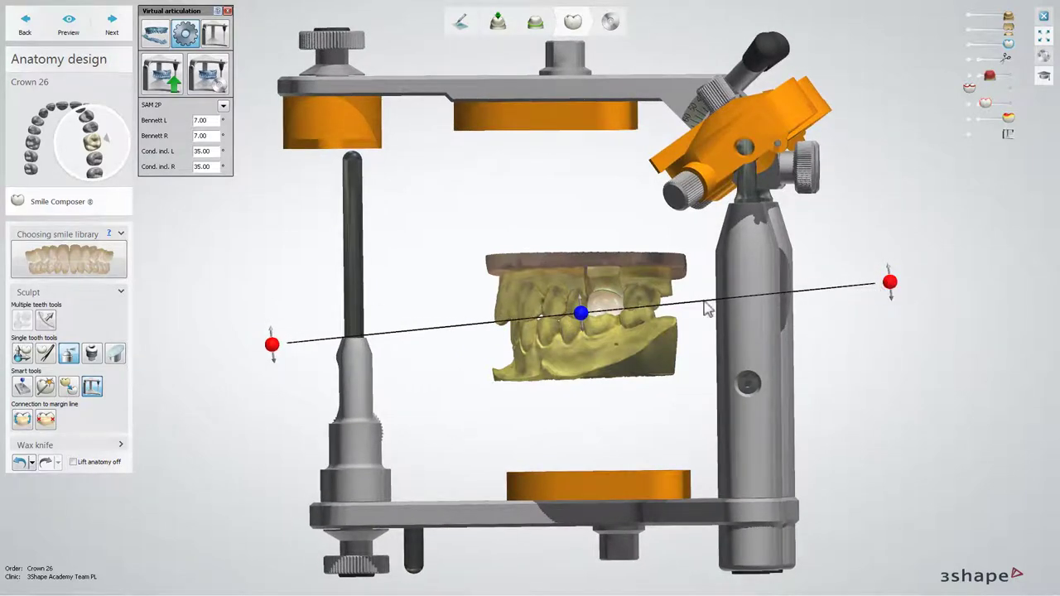
left_click_drag(580, 313, 580, 316)
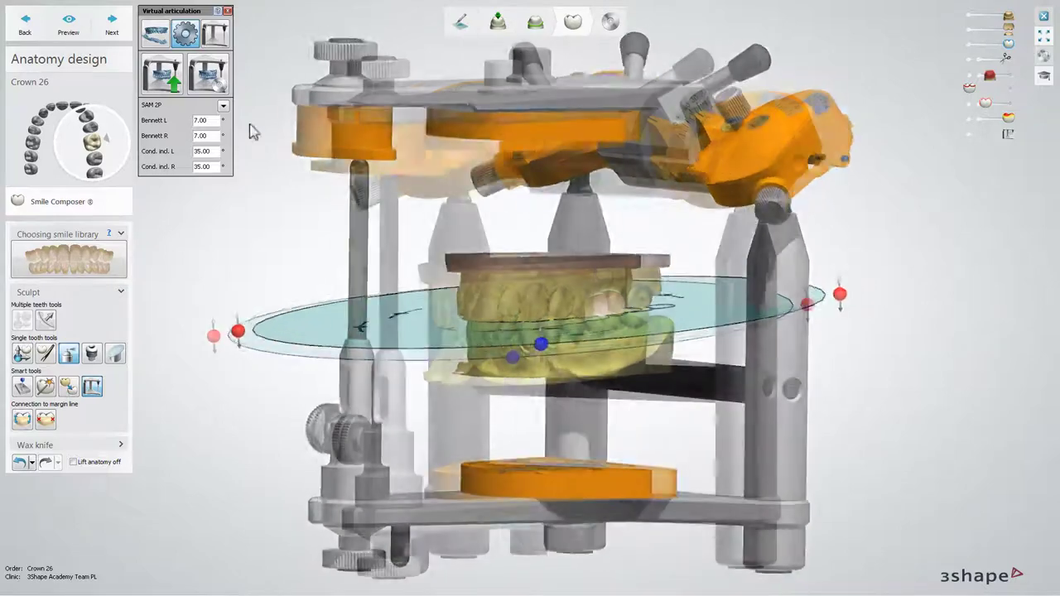
- Run automatic articulator placement and return Bennett L to 7.00 after trying 8.00 and 42.00
left_click(163, 75)
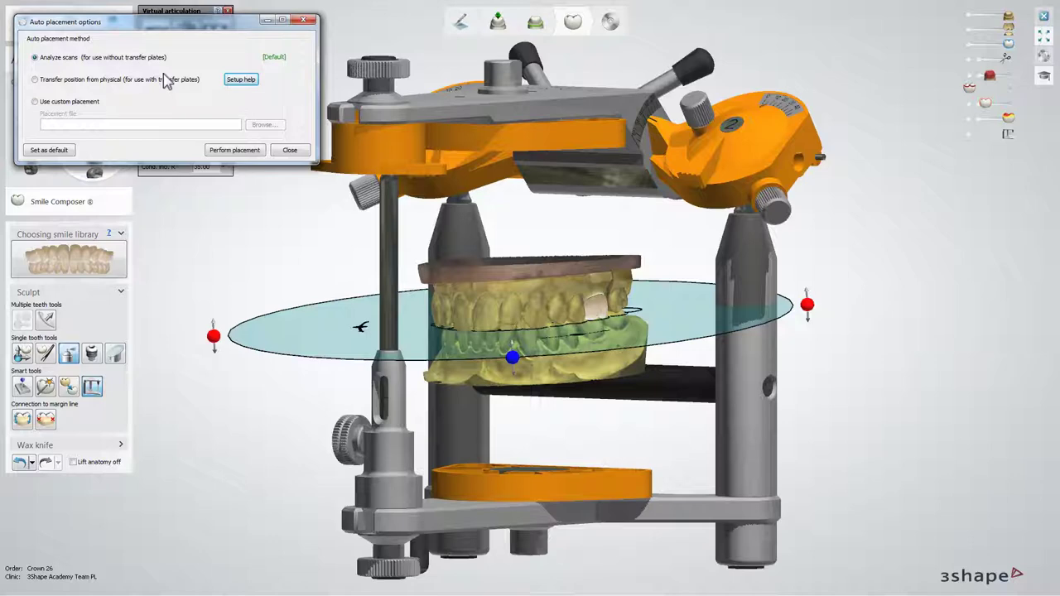
left_click(236, 151)
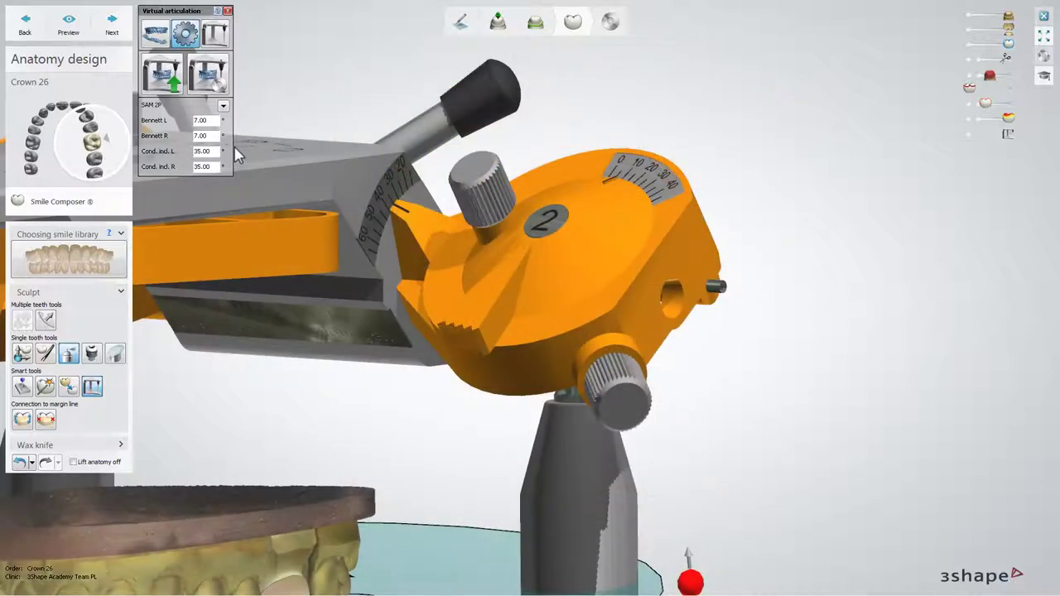
left_click(214, 118)
left_click(213, 120)
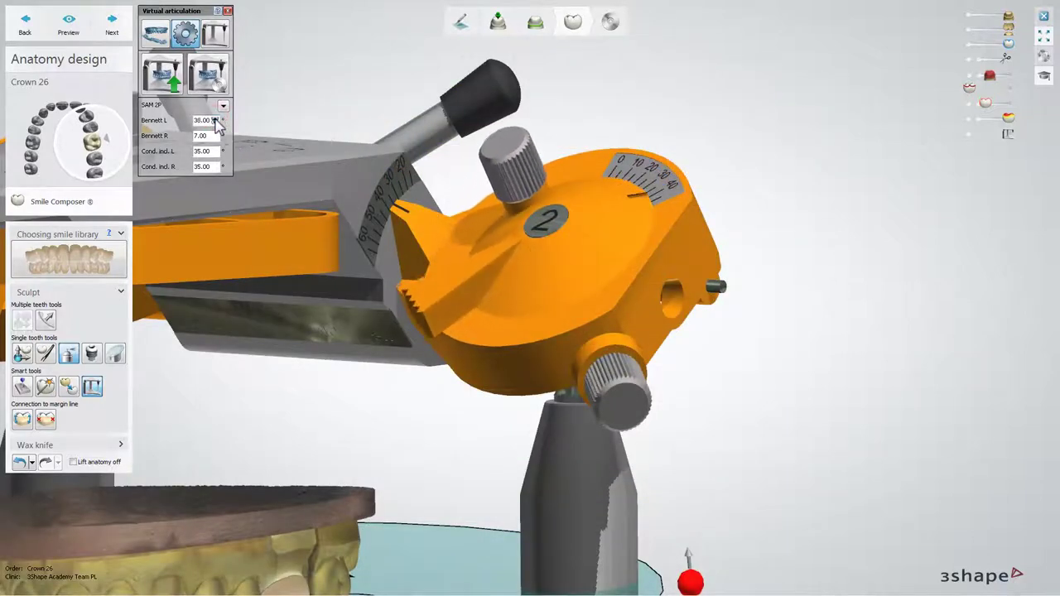
left_click(214, 122)
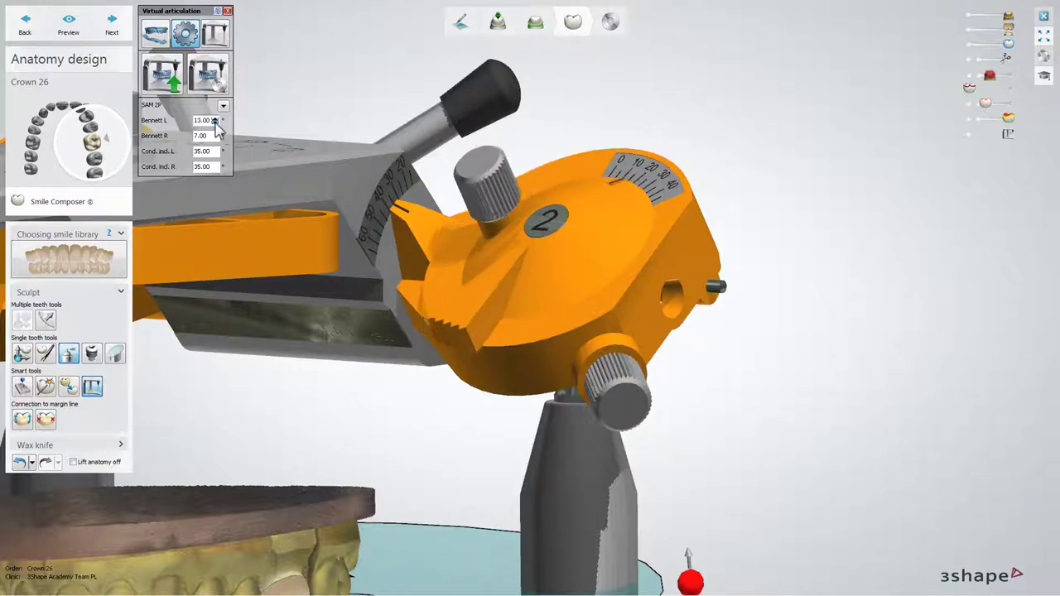
- Try left condylar inclination values 24.00 and 27.00, then set it back to 35.00
left_click(214, 154)
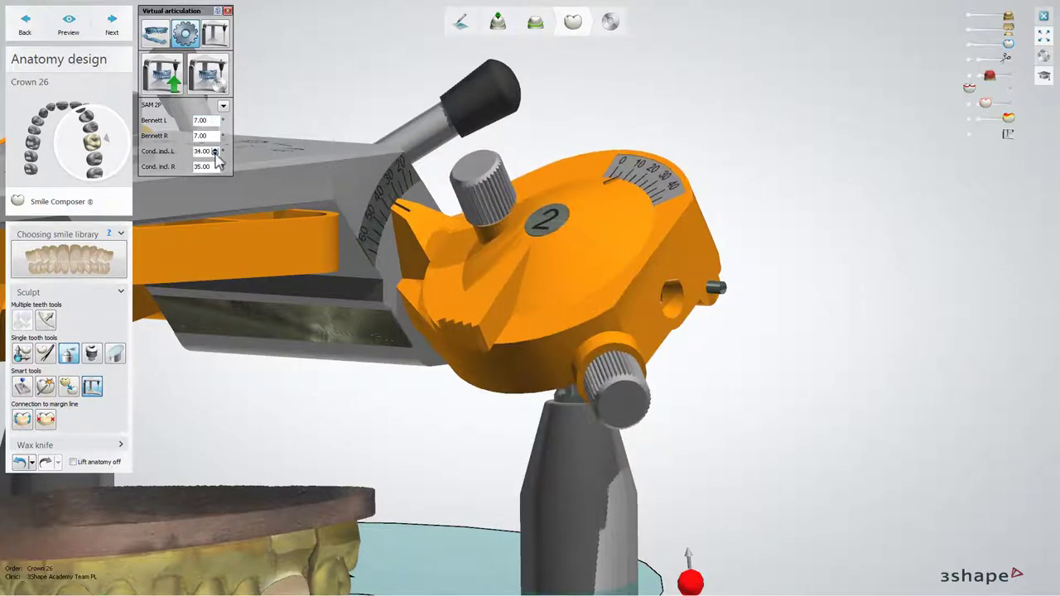
left_click(214, 151)
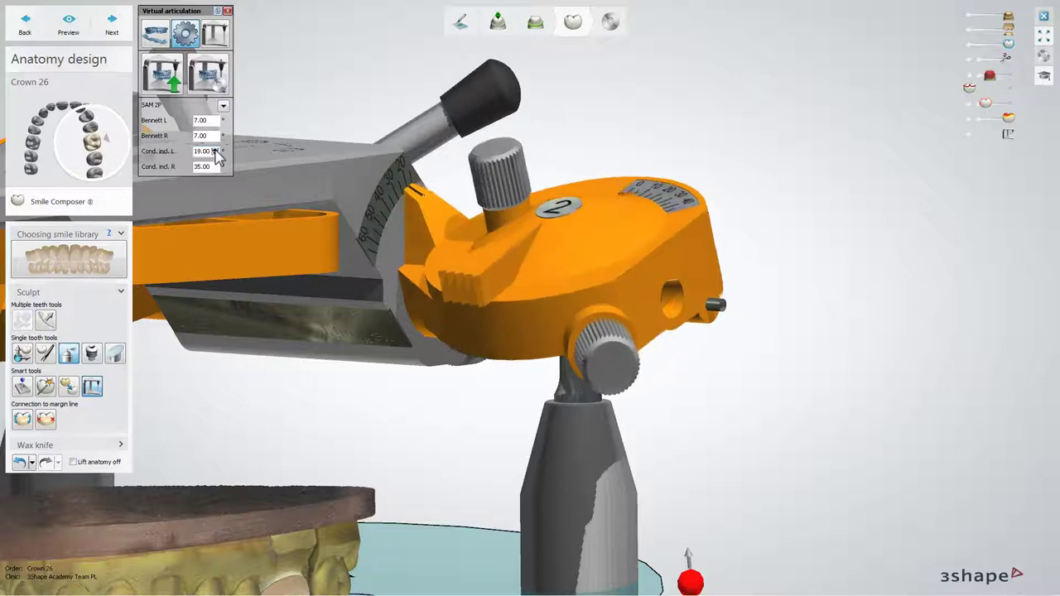
left_click(215, 152)
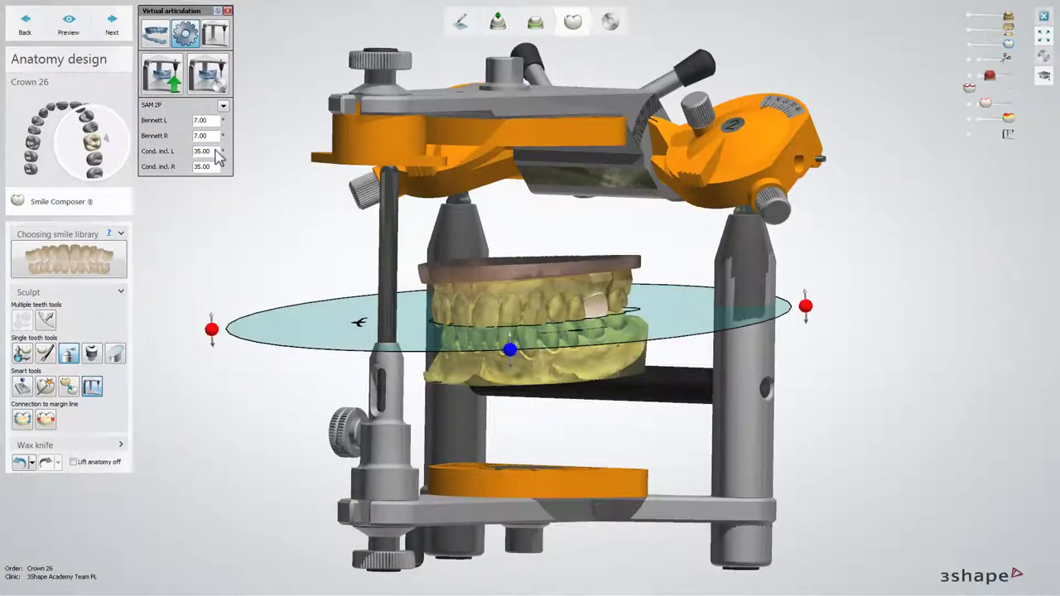
- Lock the Opening distance in the movement settings and use Contact mode to close the jaws at 0.64 mm
left_click(216, 35)
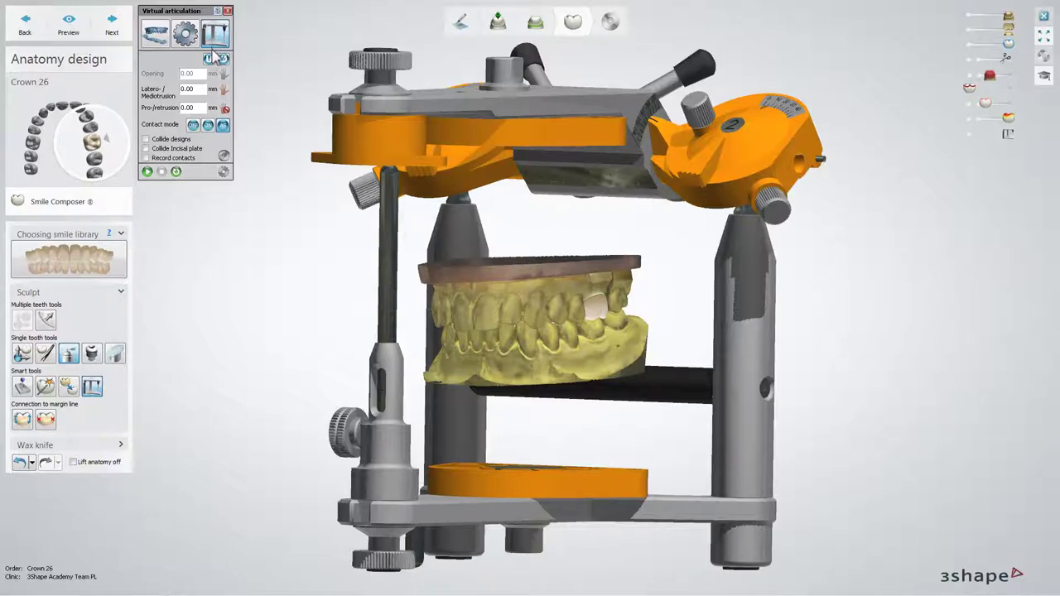
left_click(209, 62)
left_click(224, 62)
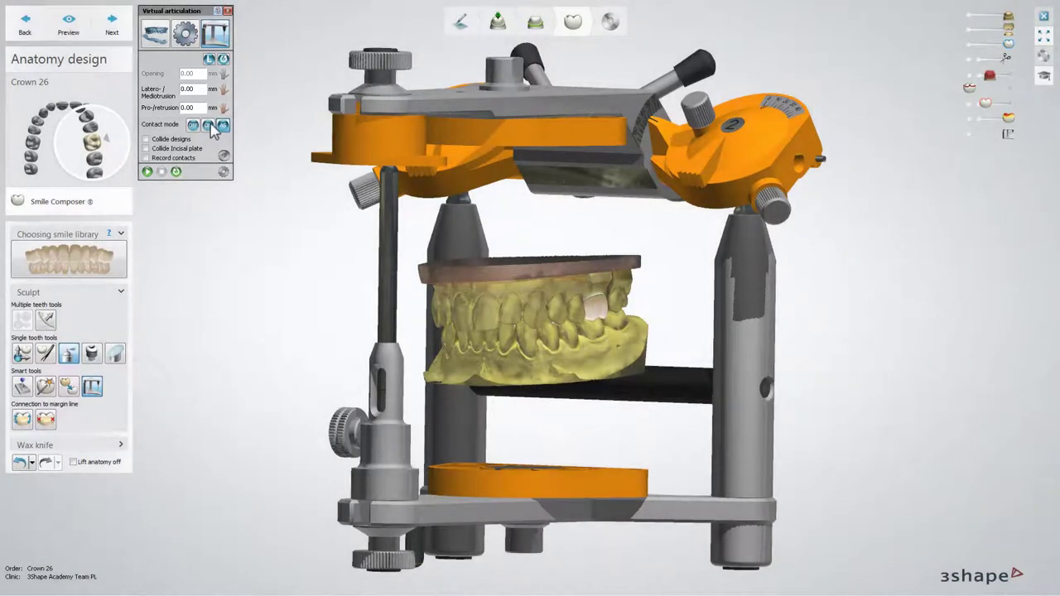
left_click(208, 126)
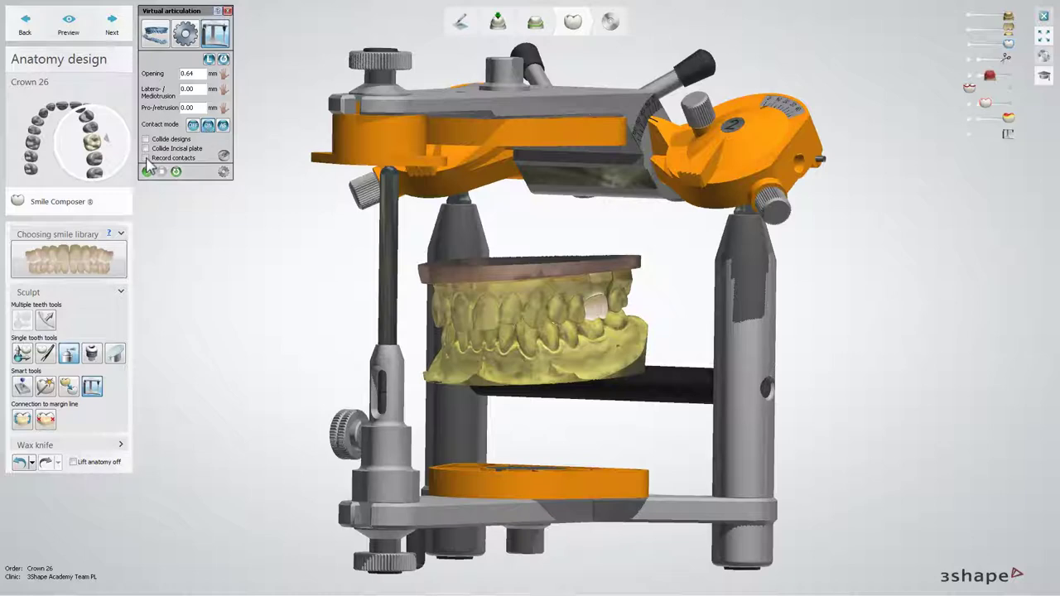
- Enable Record contacts, slide the lower jaw into laterotrusion, and play then stop the movement simulation
left_click(147, 158)
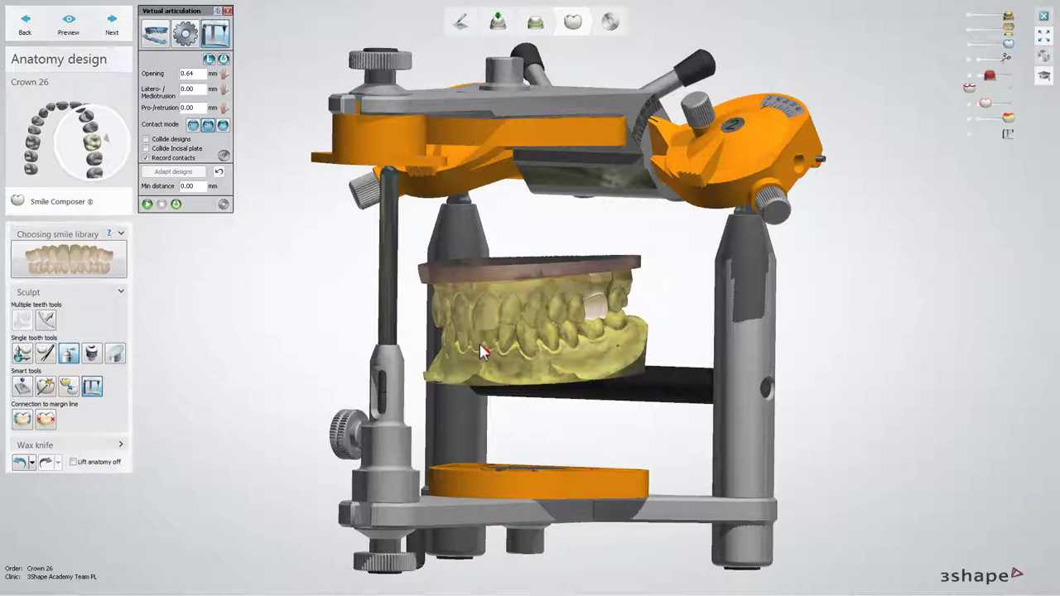
left_click_drag(505, 367, 475, 374)
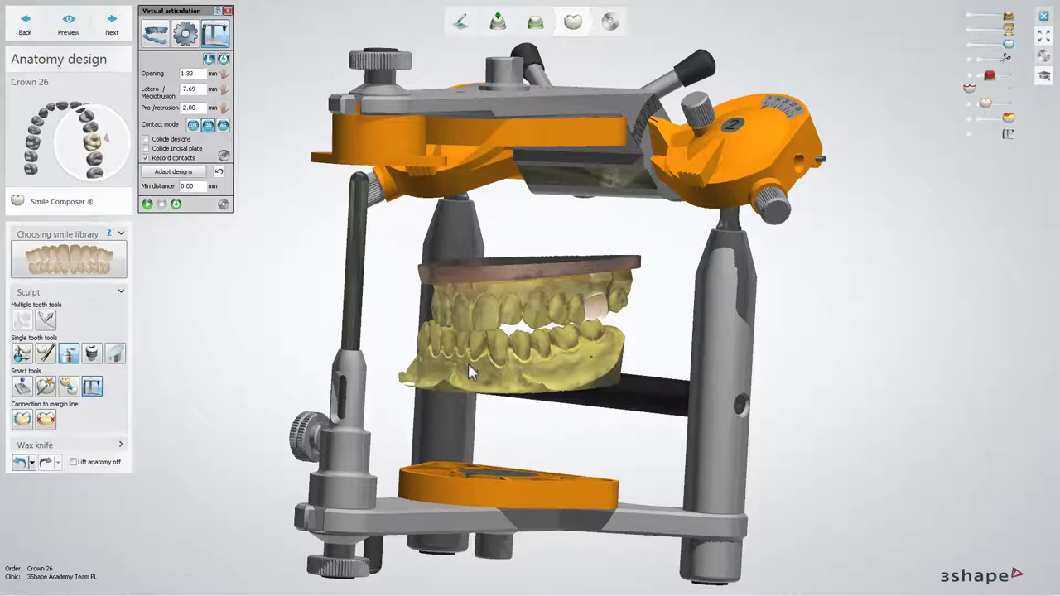
left_click(147, 204)
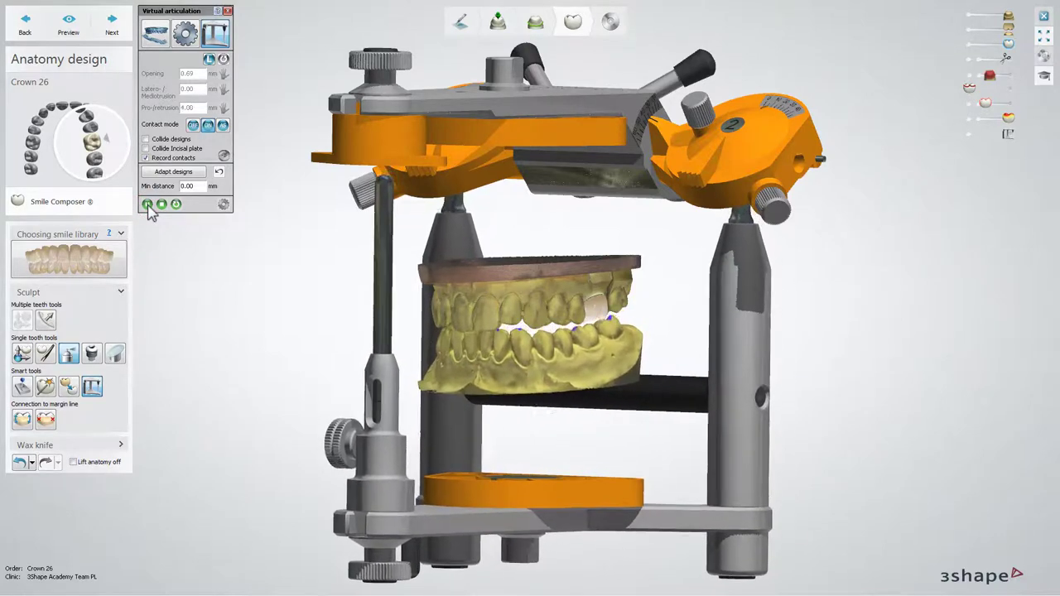
left_click(147, 205)
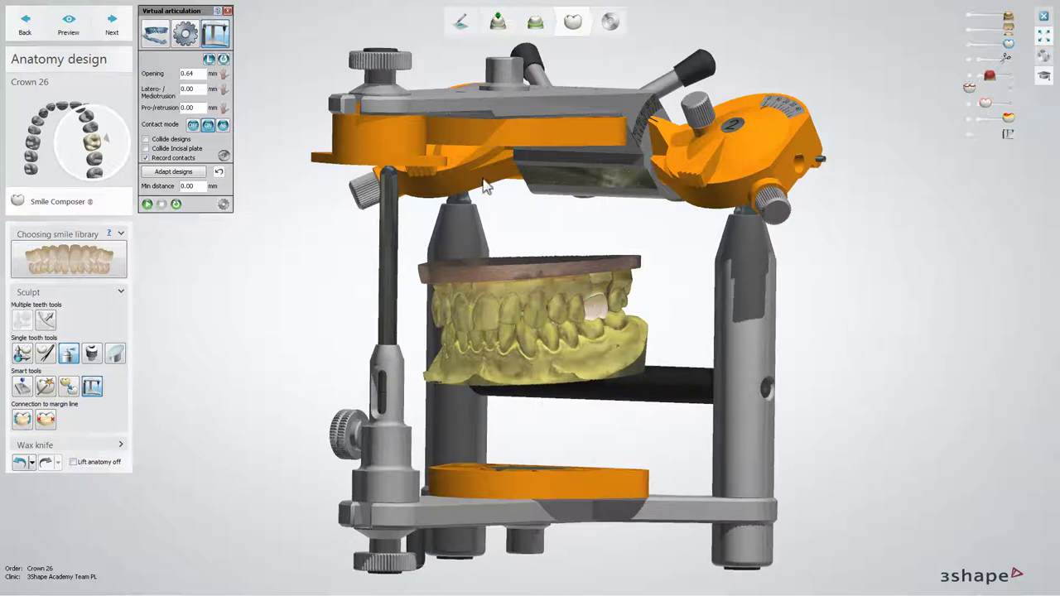
- Hide the articulator and lower jaw, adapt crown 26 to recorded contacts, then show the antagonist and replay
left_click_drag(998, 141, 970, 135)
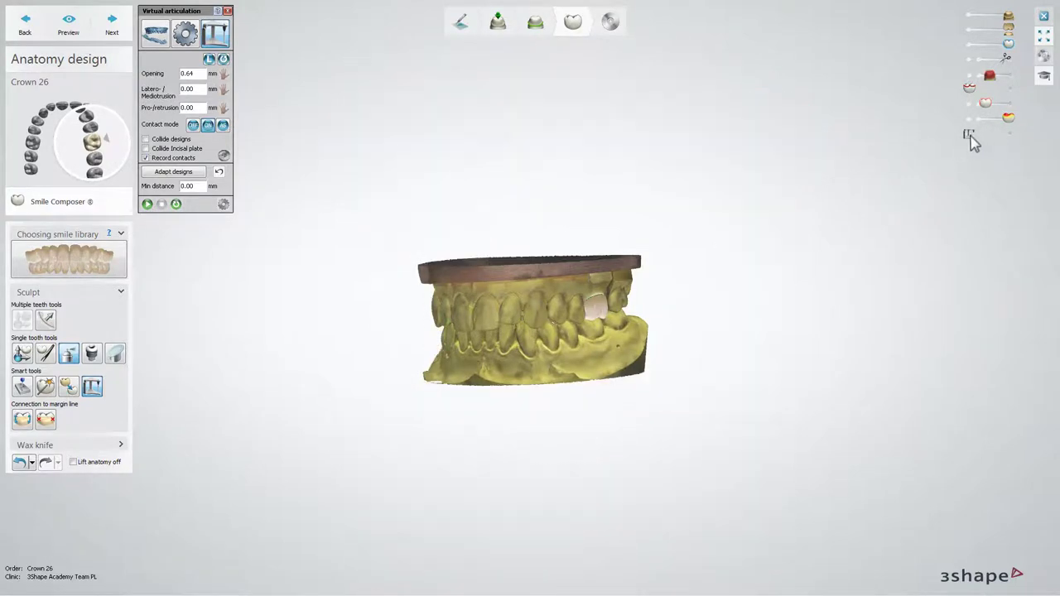
left_click_drag(1008, 30, 973, 37)
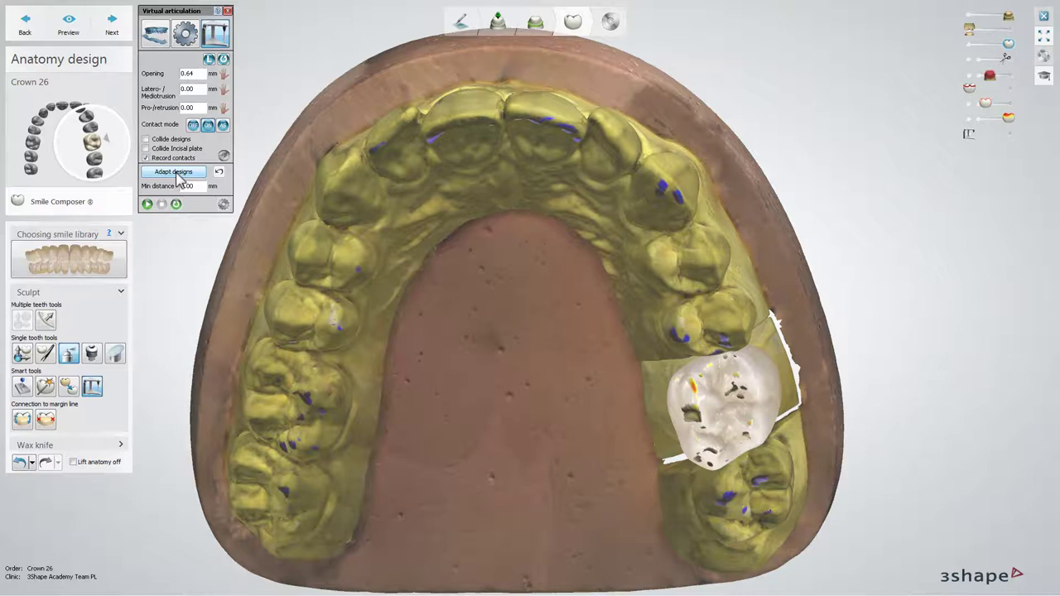
left_click(175, 172)
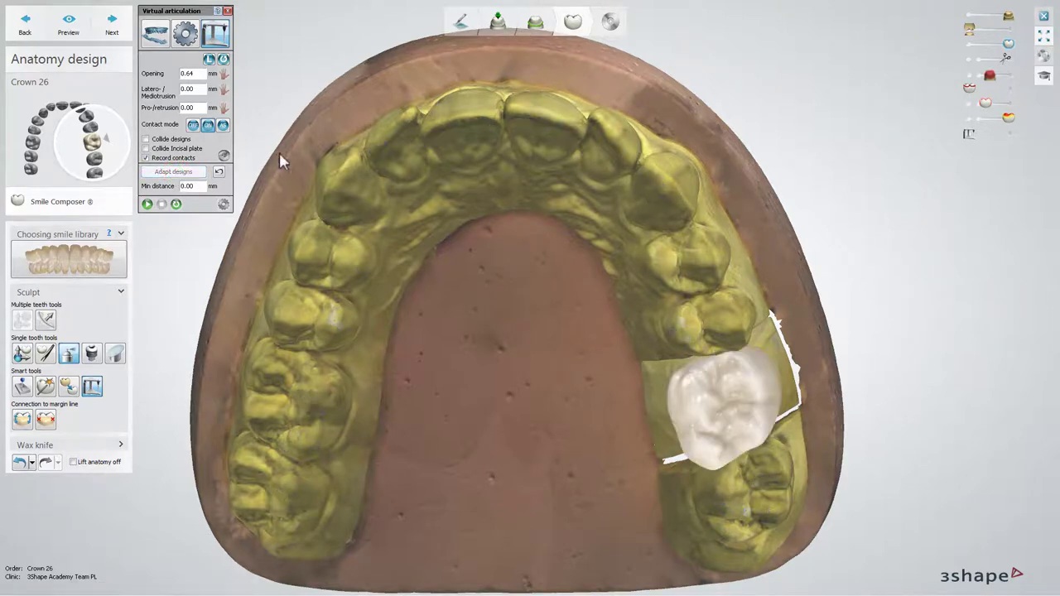
left_click_drag(970, 30, 1004, 33)
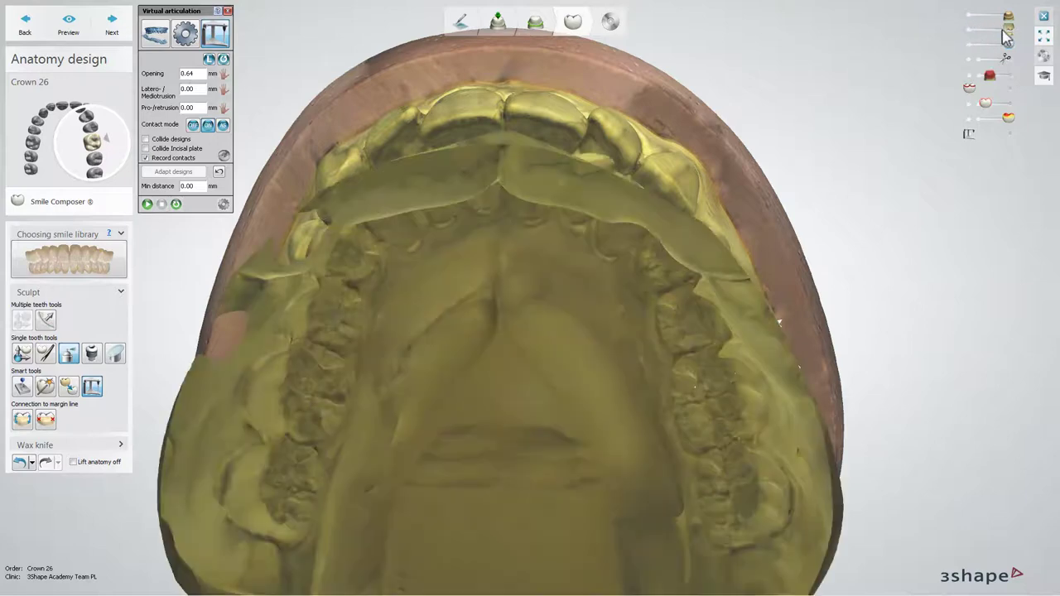
left_click(146, 203)
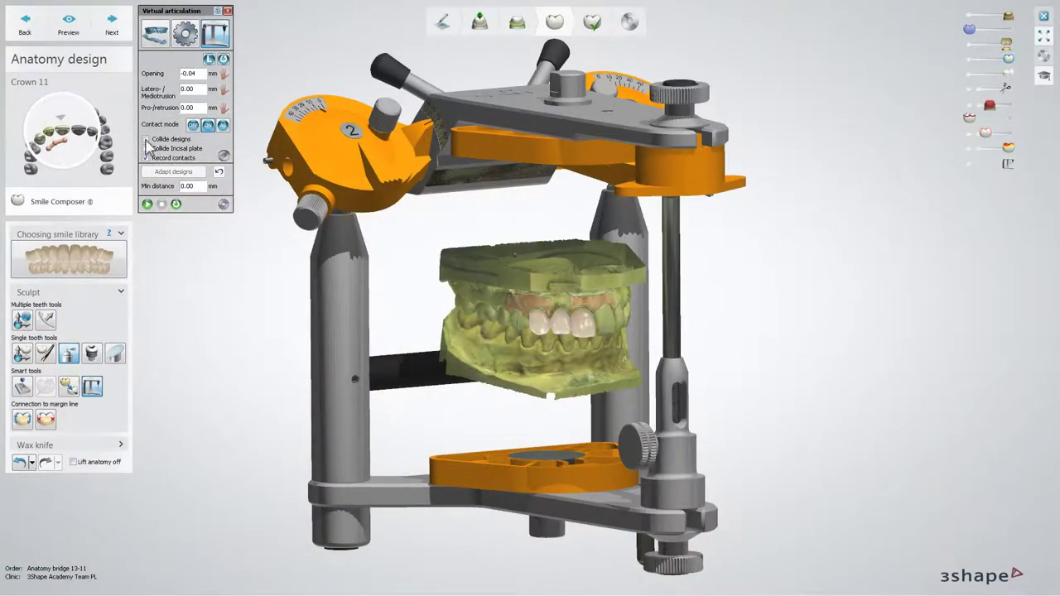
- Enable Collide designs and Record contacts for the bridge 13-11 and play the jaw movement
left_click(146, 139)
left_click(146, 158)
left_click(147, 204)
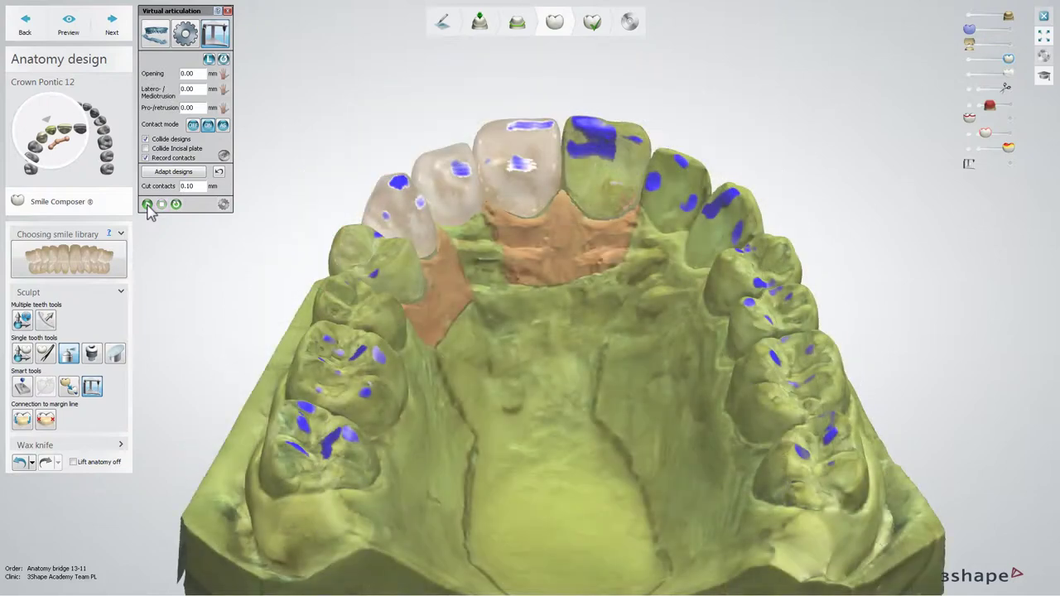
- Adapt the bridge designs, replay the movement, and show contacts colour-coded red, green and blue
left_click(173, 172)
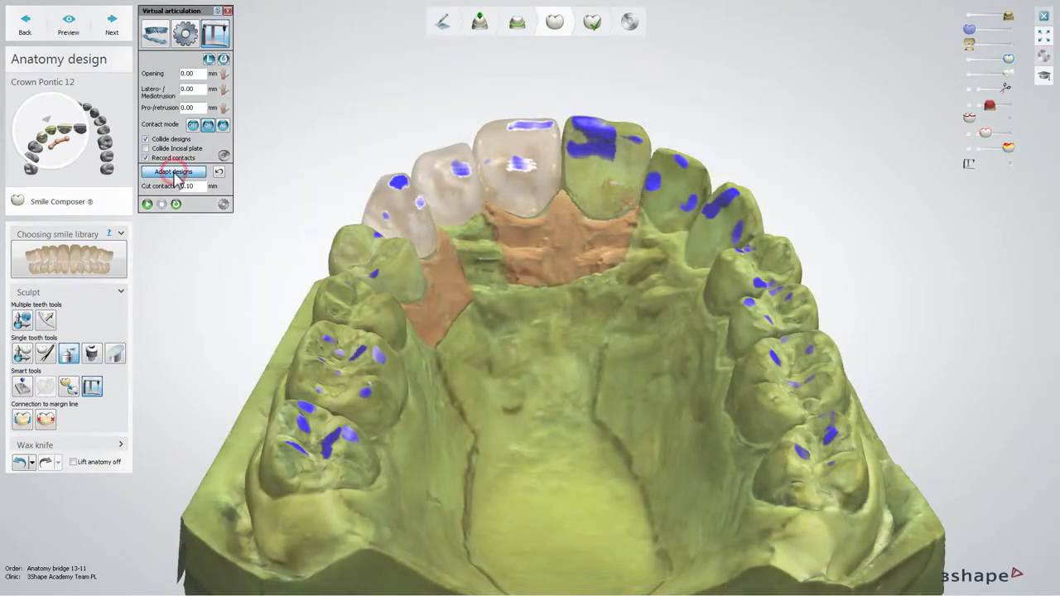
left_click(146, 205)
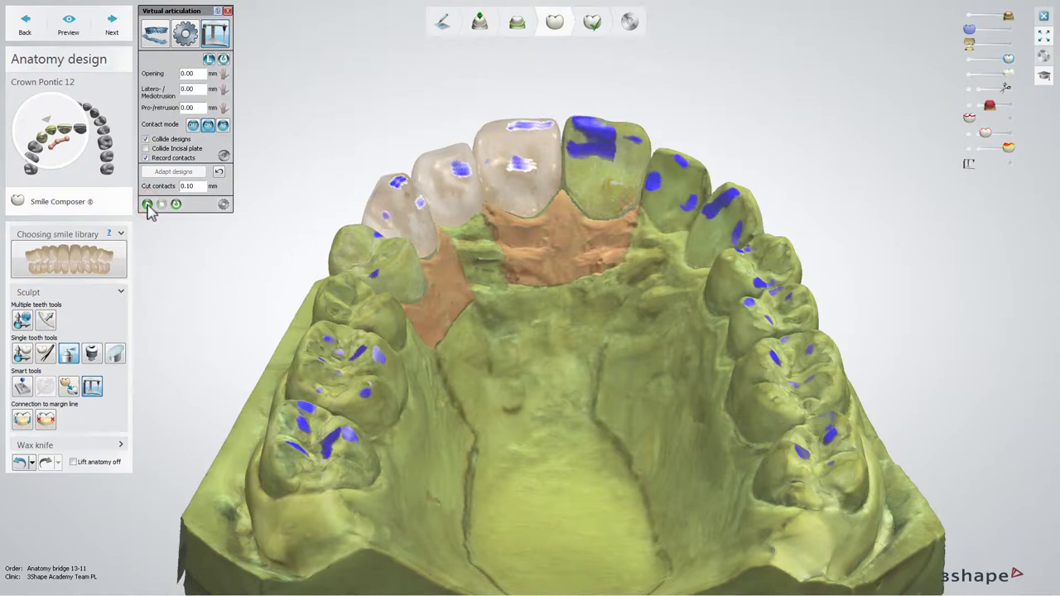
left_click(223, 156)
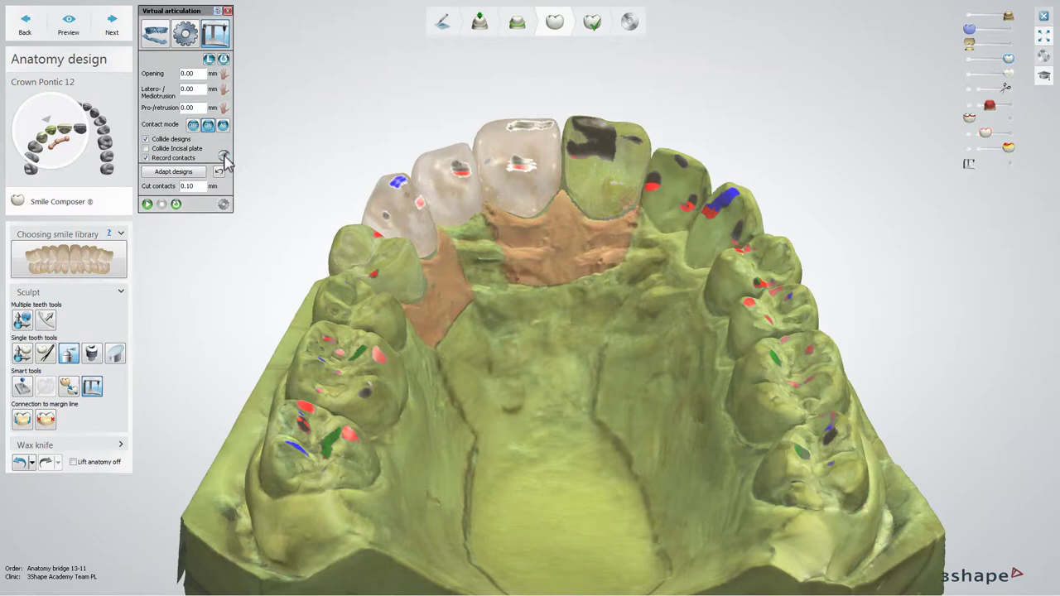